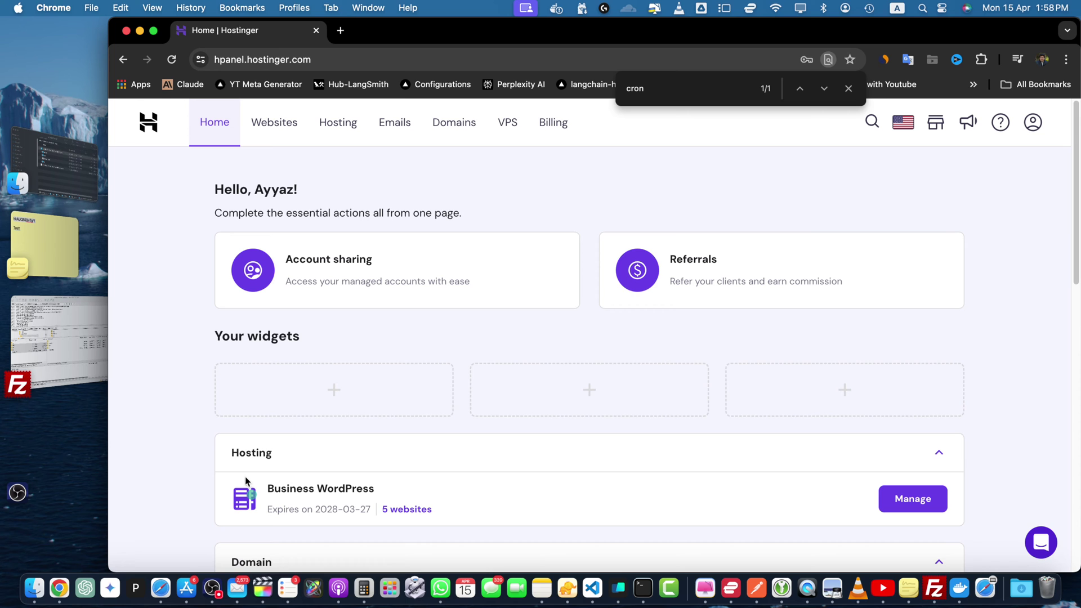
Open the ayyaztech.com Cron Jobs page via Manage and the Advanced sidebar section.
click(923, 504)
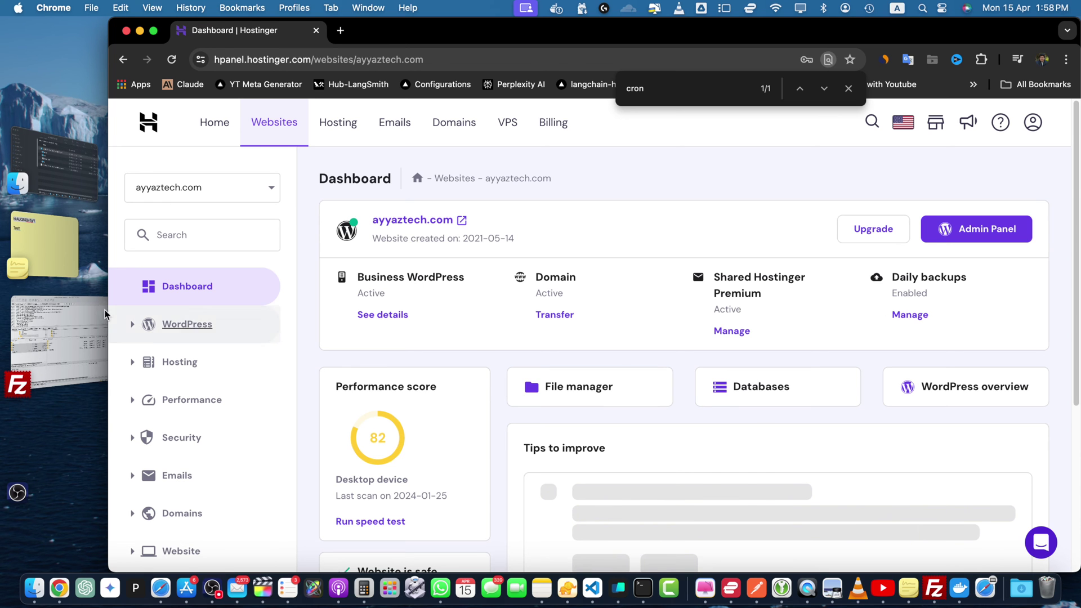
scroll(133, 409, down, 3)
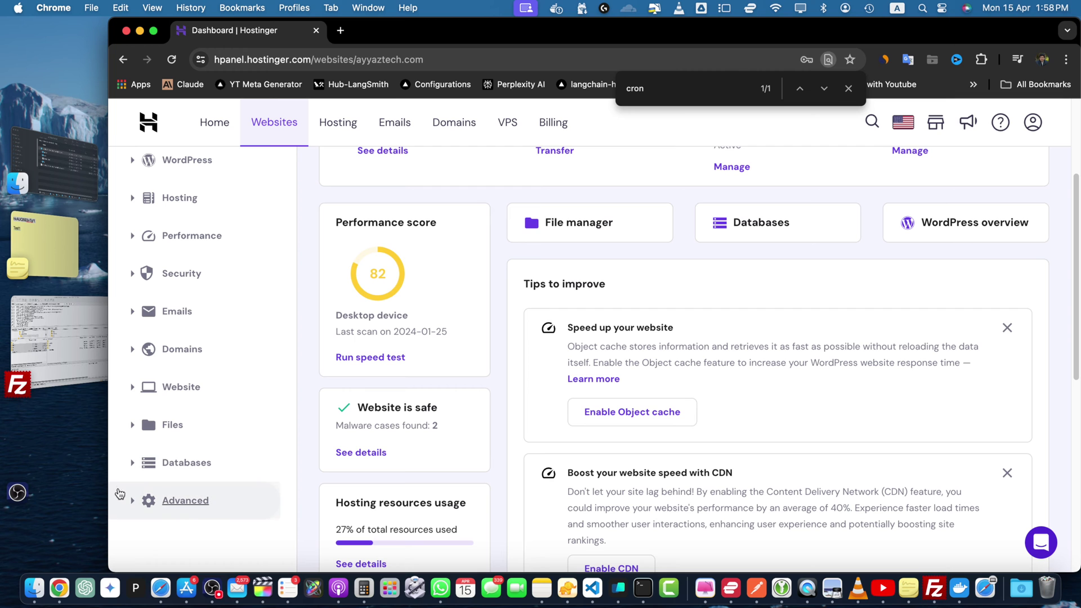
click(133, 502)
scroll(186, 468, down, 3)
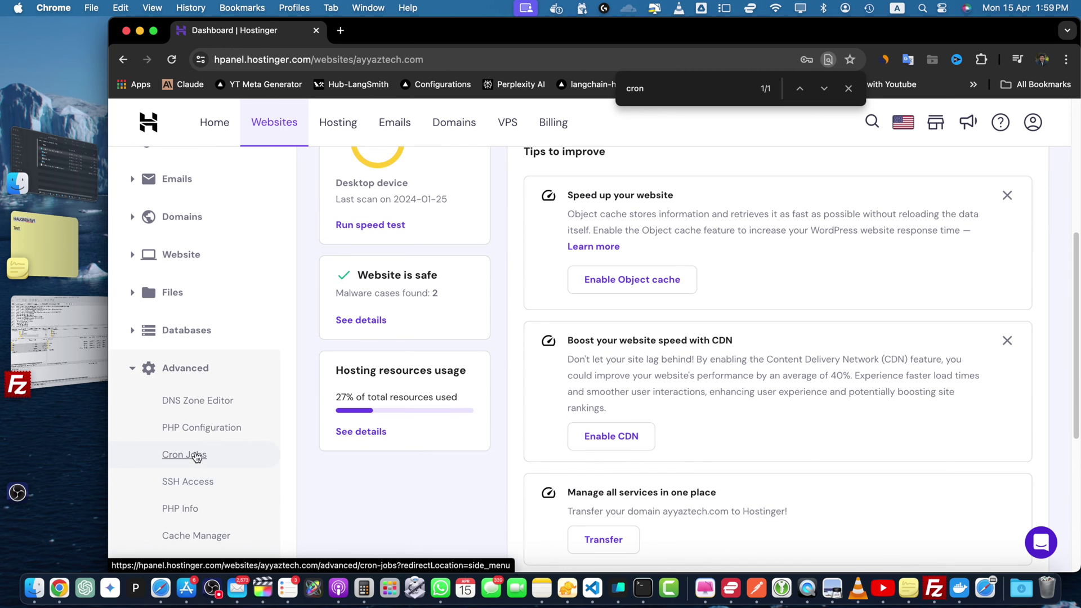
click(197, 457)
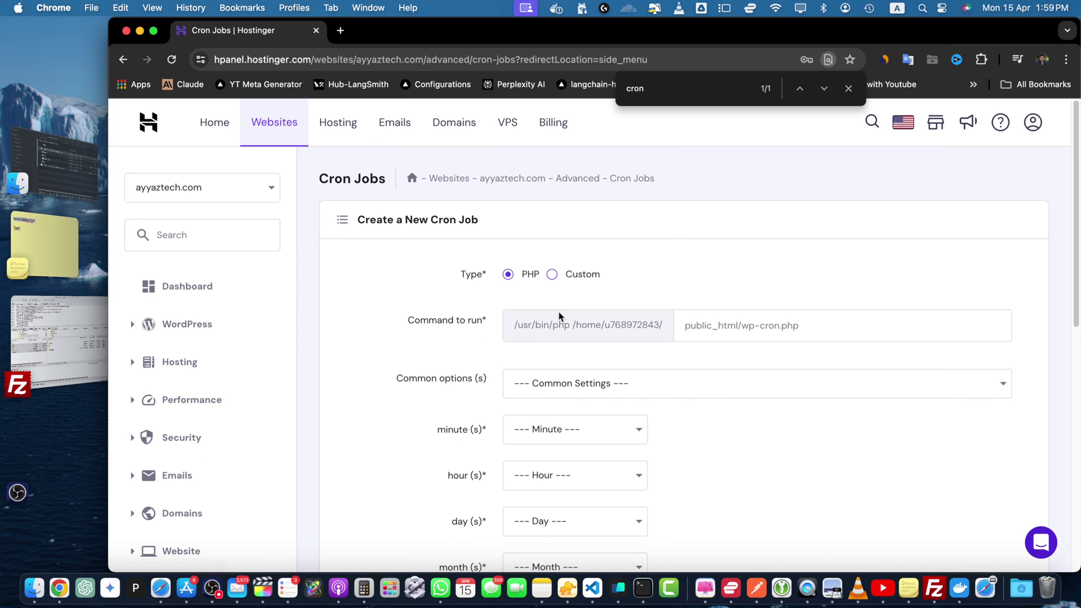
Close the browser's find bar over the Cron Jobs form.
click(848, 88)
scroll(663, 510, down, 1)
scroll(664, 510, down, 5)
scroll(664, 510, up, 6)
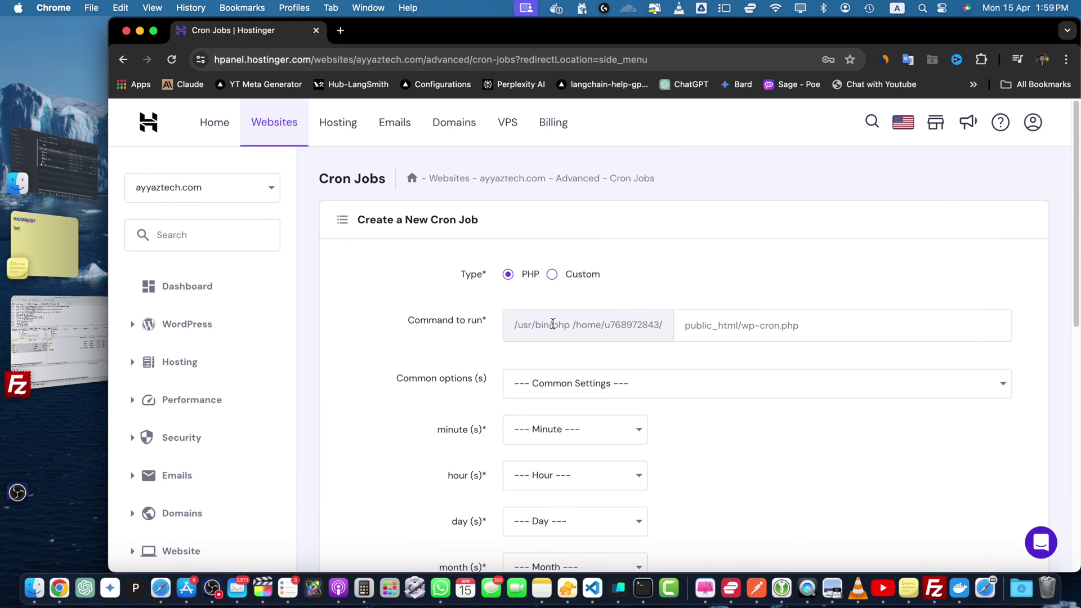
Try the Custom cron job type, then settle back on PHP.
click(508, 274)
key(Right)
key(Left)
click(801, 331)
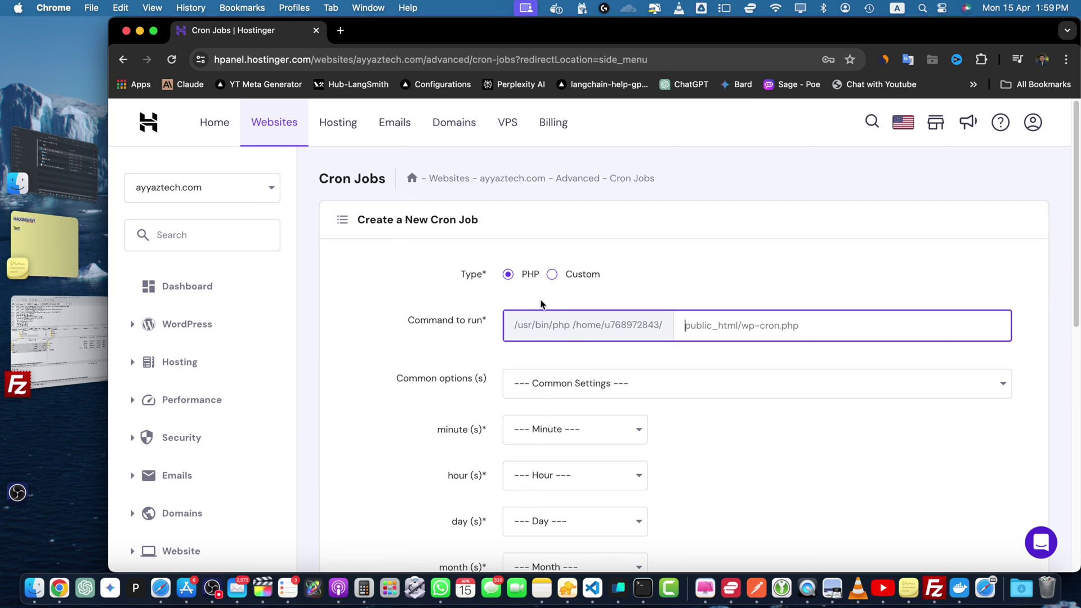
click(552, 276)
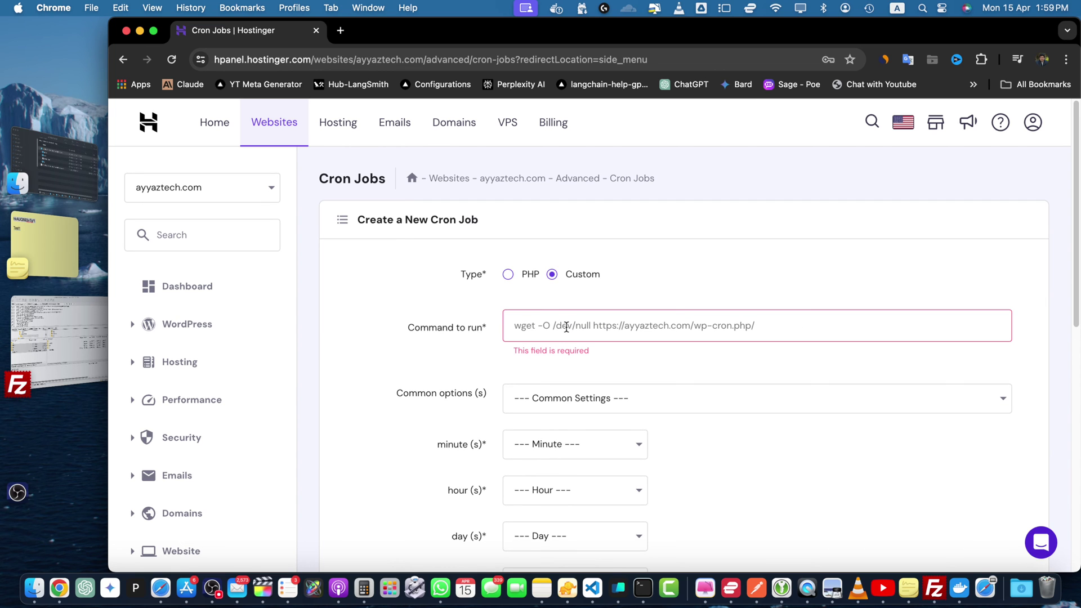
click(782, 323)
click(507, 275)
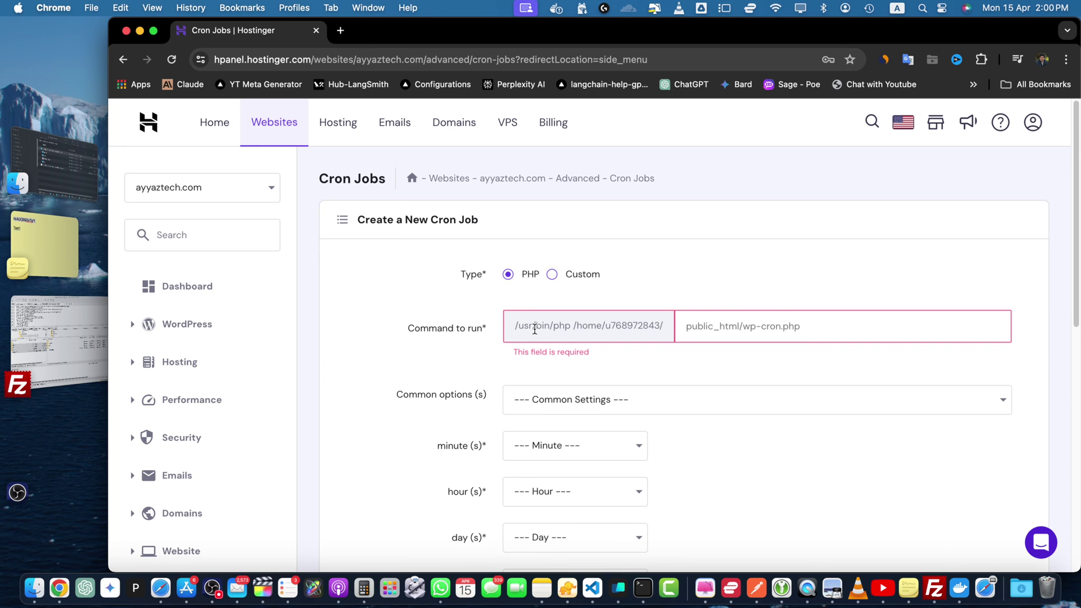
Enter public_html/xyz.php as the PHP script path after /usr/bin/php.
scroll(695, 319, down, 1)
click(806, 311)
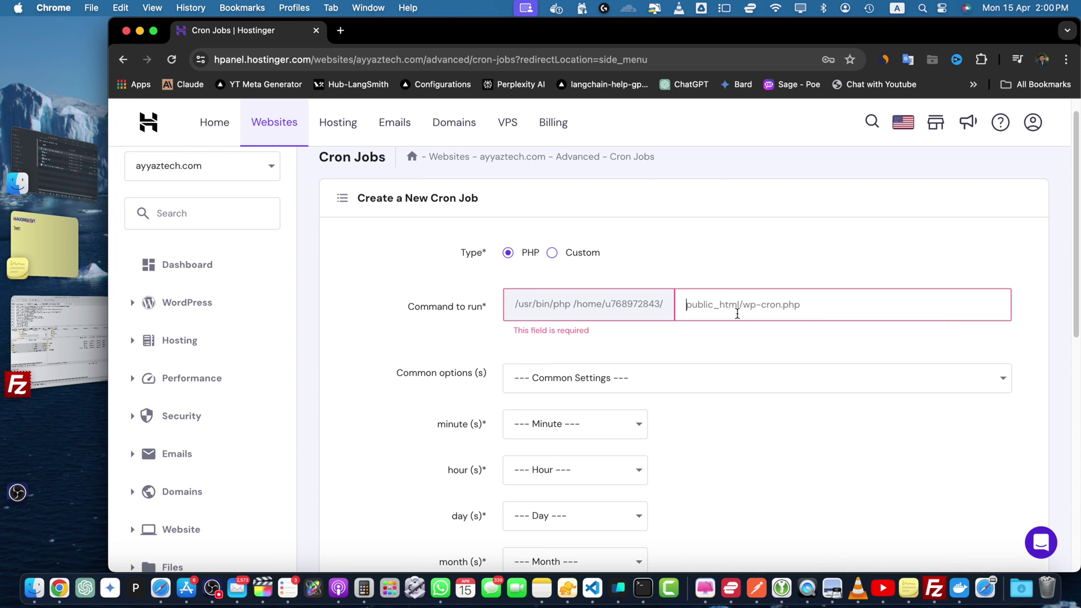
text(pub)
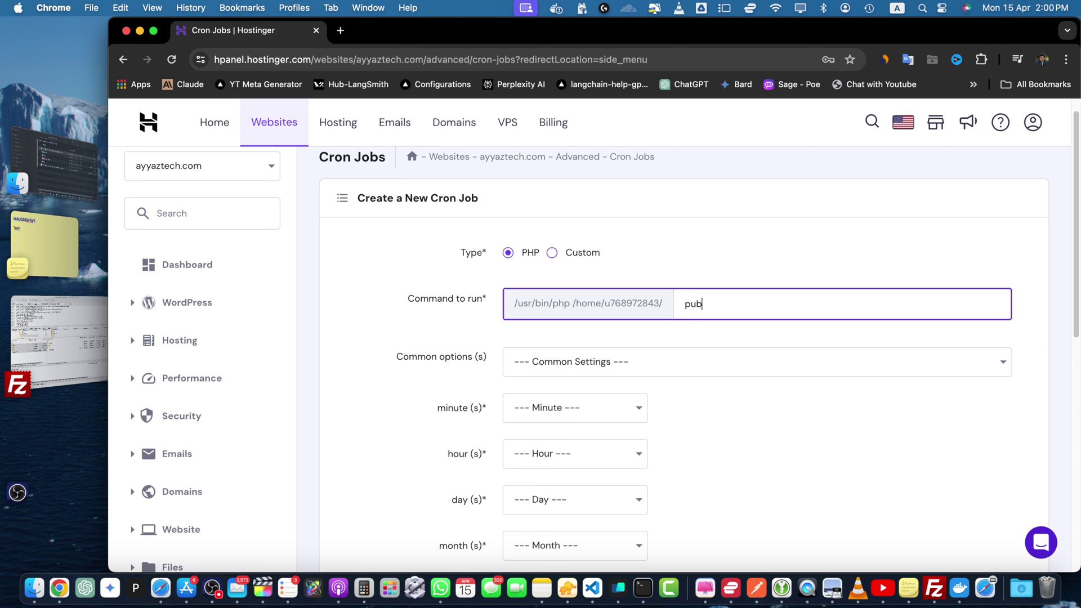
text(lic_html/xyz.php)
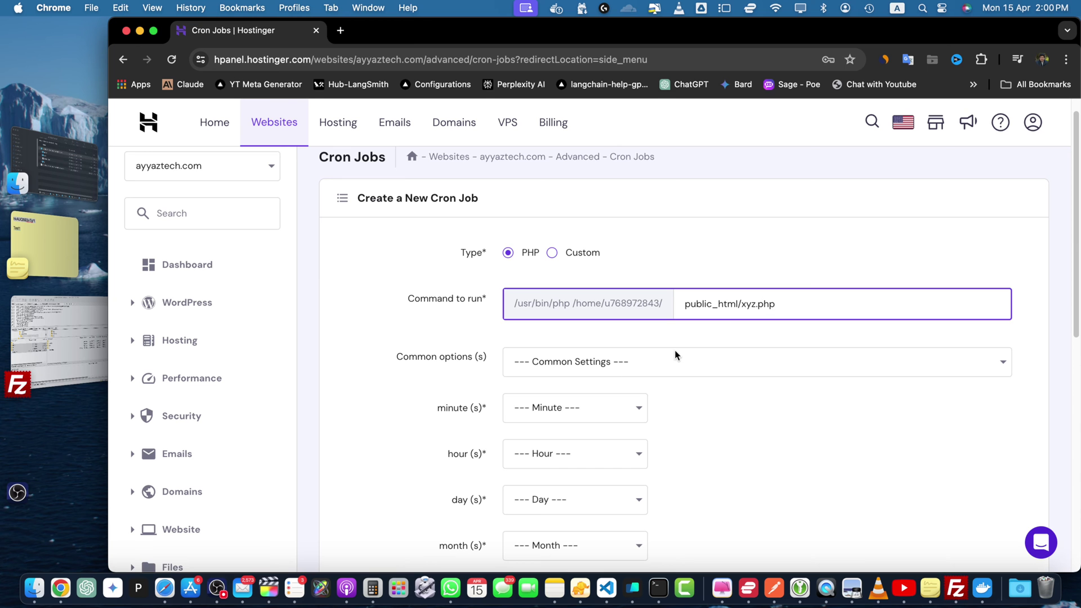
scroll(443, 362, down, 7)
scroll(444, 364, up, 5)
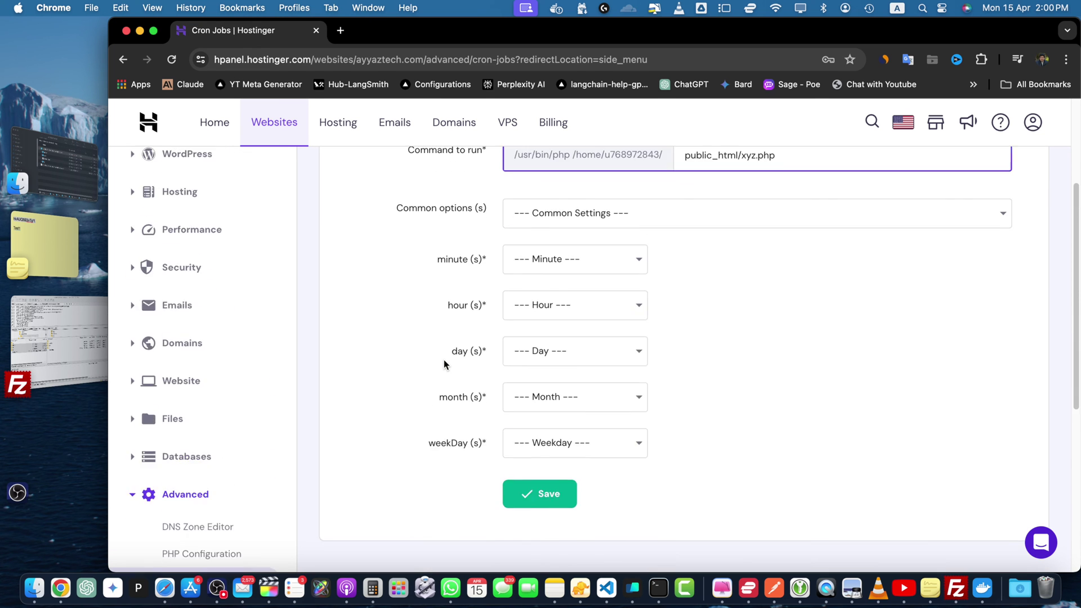
scroll(443, 361, up, 3)
scroll(450, 362, down, 1)
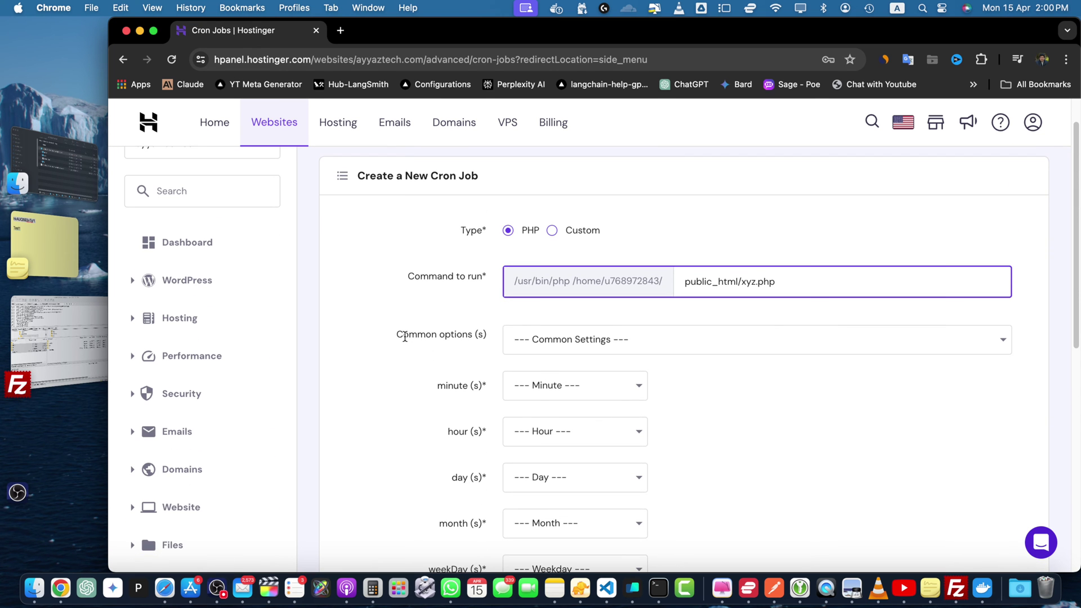
double_click(405, 337)
Try the once-an-hour, twice-an-hour, twice-a-day and once-a-day schedule presets.
click(568, 340)
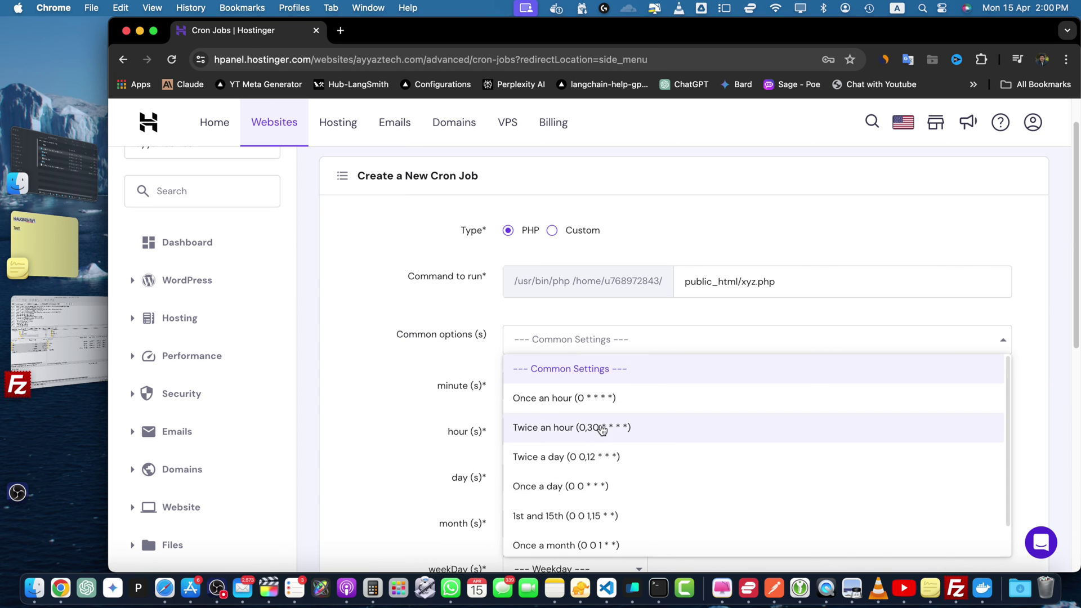
scroll(602, 430, down, 1)
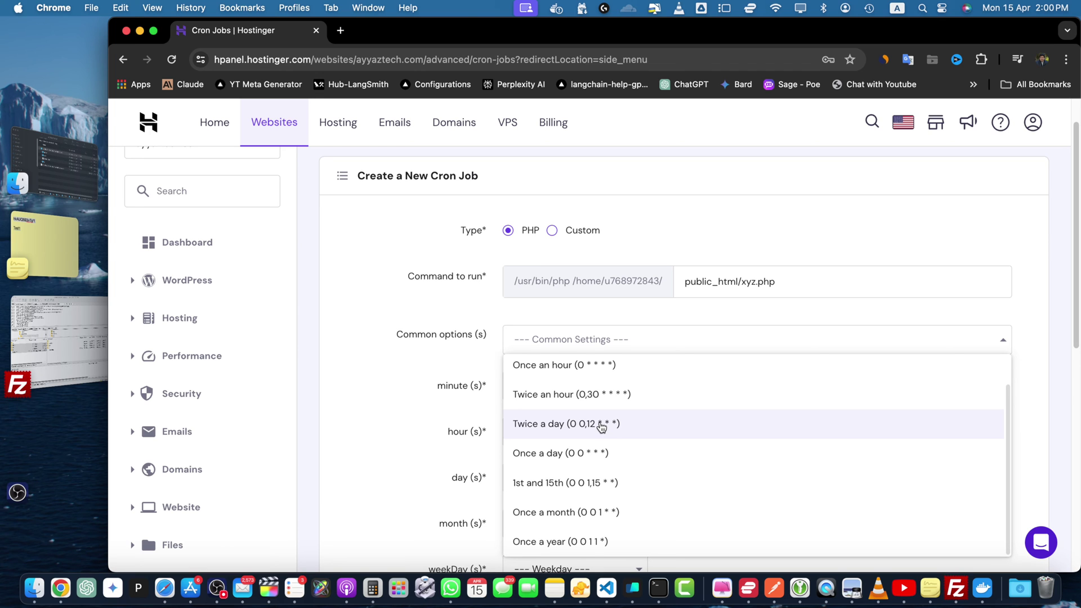
scroll(601, 427, up, 1)
click(573, 393)
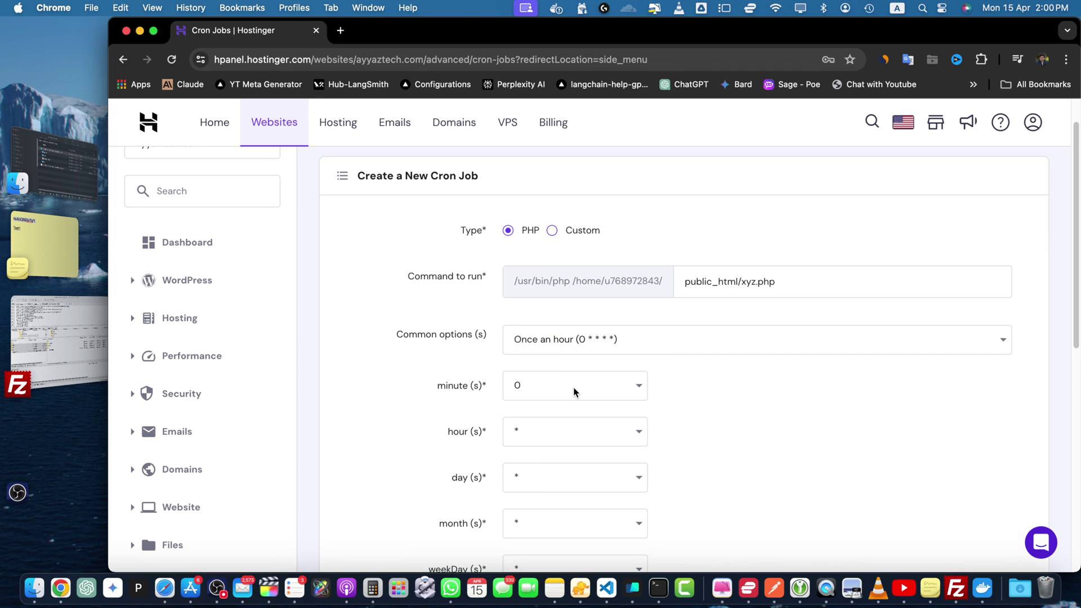
click(569, 344)
click(535, 435)
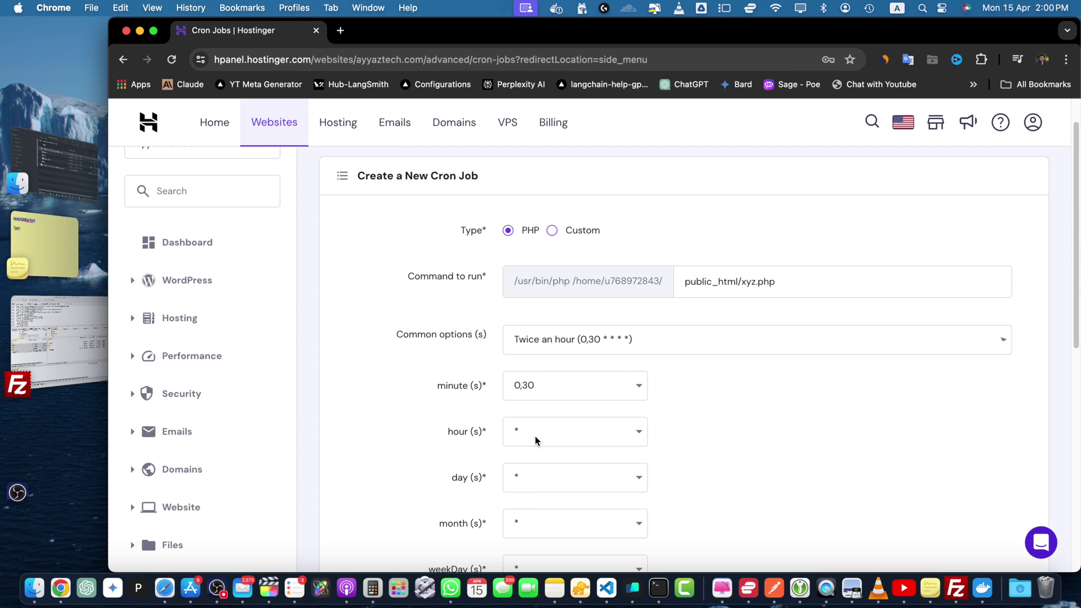
click(558, 350)
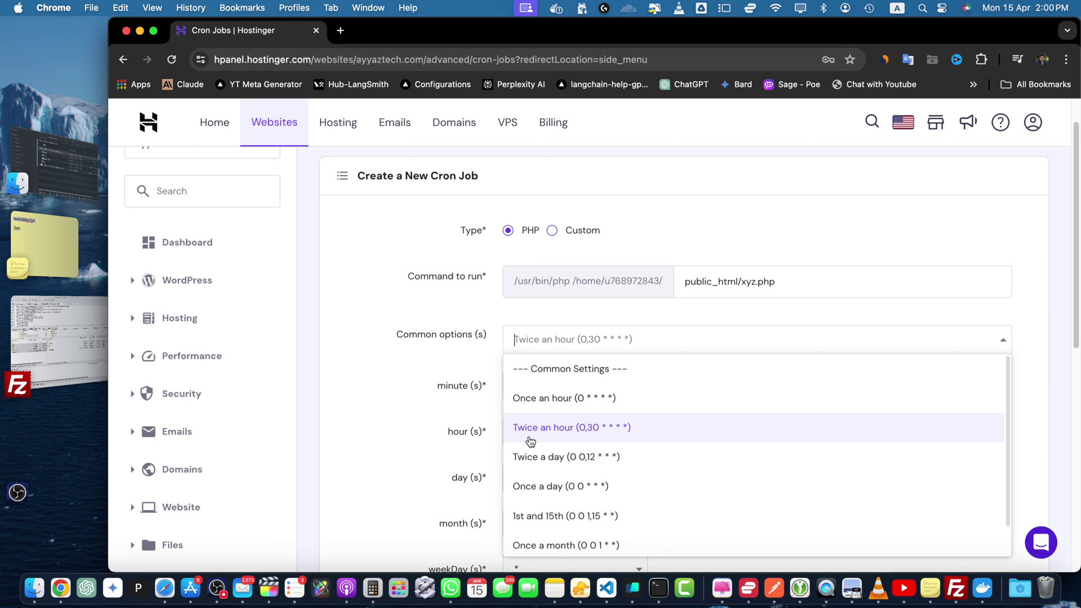
click(536, 457)
click(555, 332)
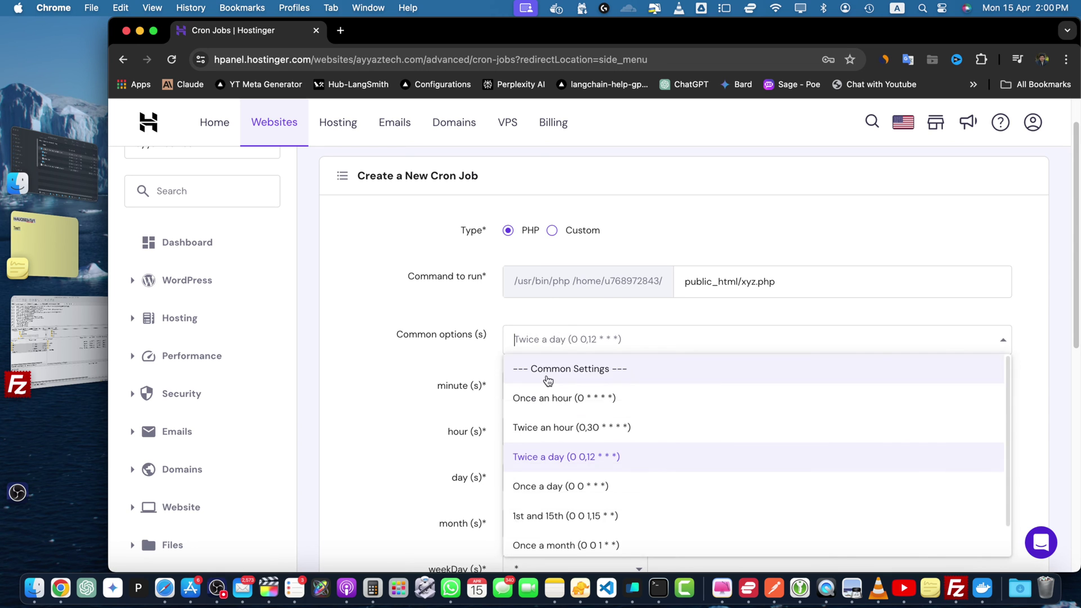
click(529, 482)
After trying the 1st and 15th preset, choose Once a year (0 0 1 1 *).
click(559, 341)
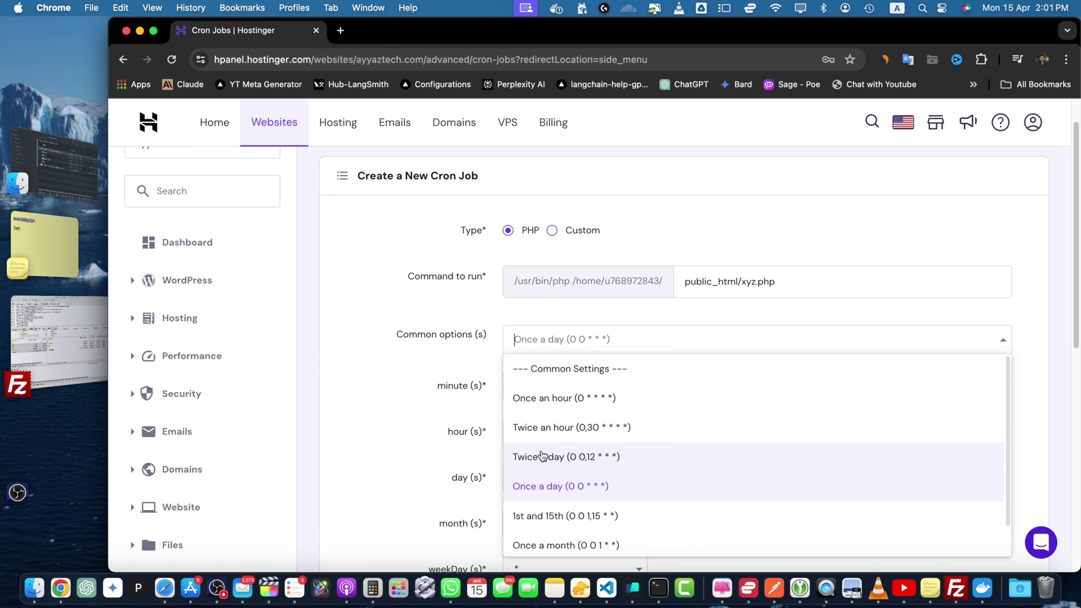
click(546, 519)
click(570, 343)
scroll(562, 529, down, 1)
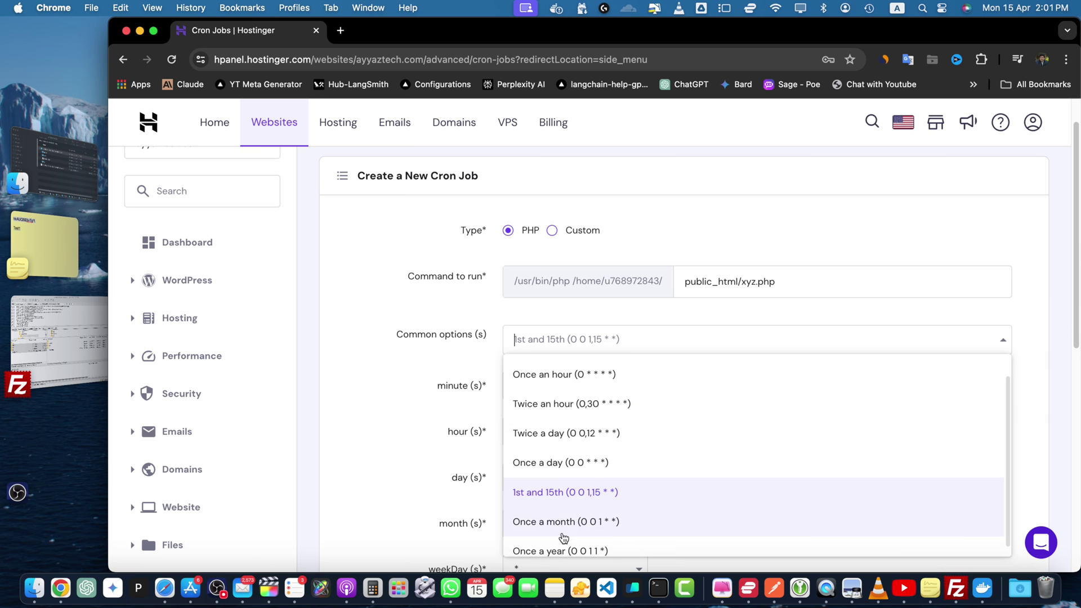
scroll(563, 537, down, 1)
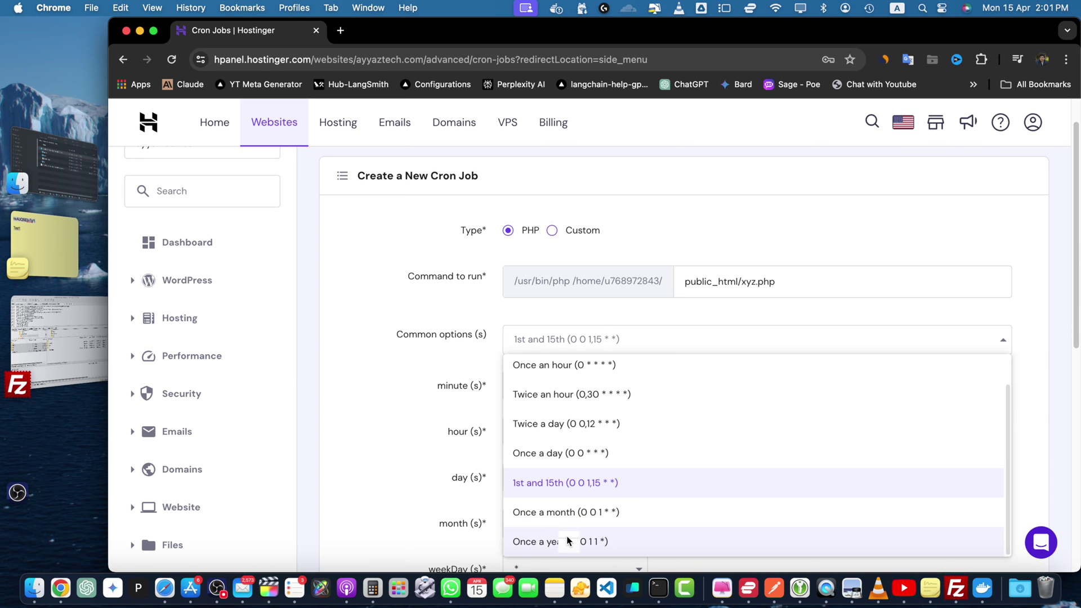
click(568, 541)
scroll(438, 454, down, 5)
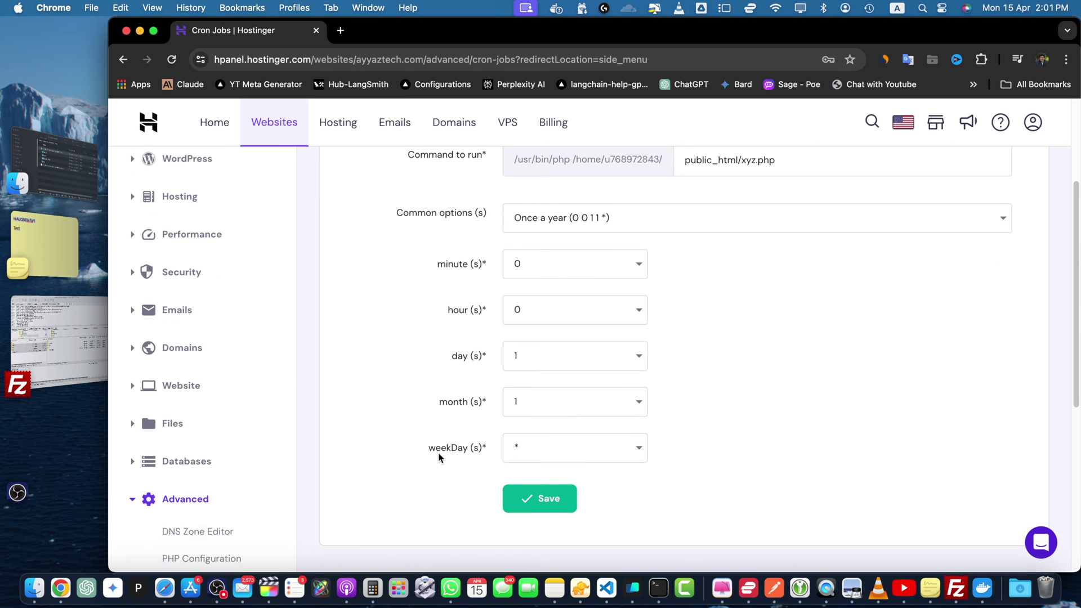
click(558, 211)
Look over the minute-to-weekday schedule fields, leaving minute at 0.
click(437, 270)
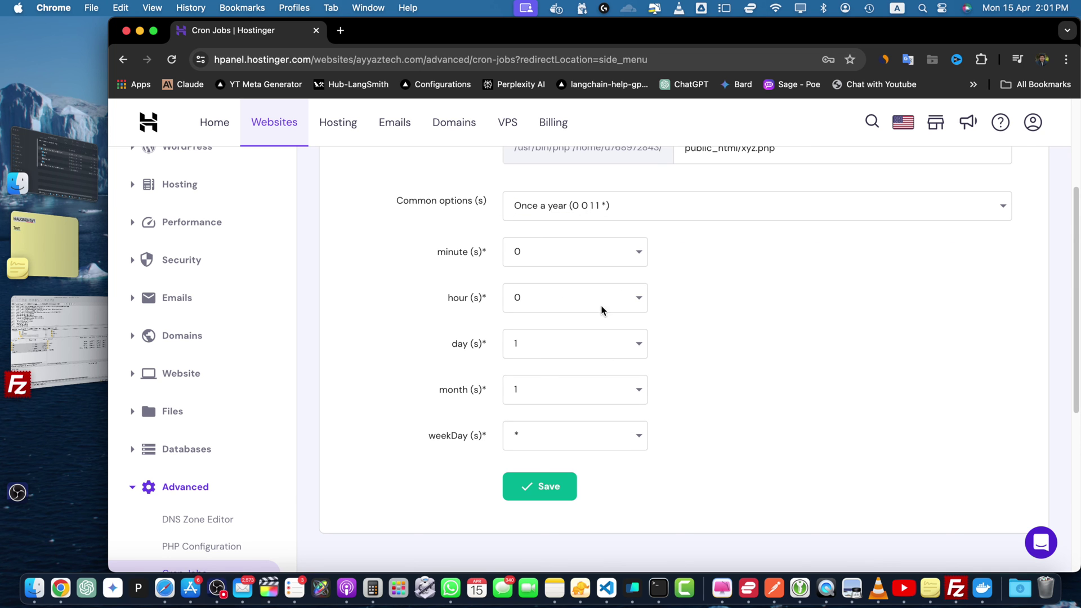
drag(446, 251, 657, 434)
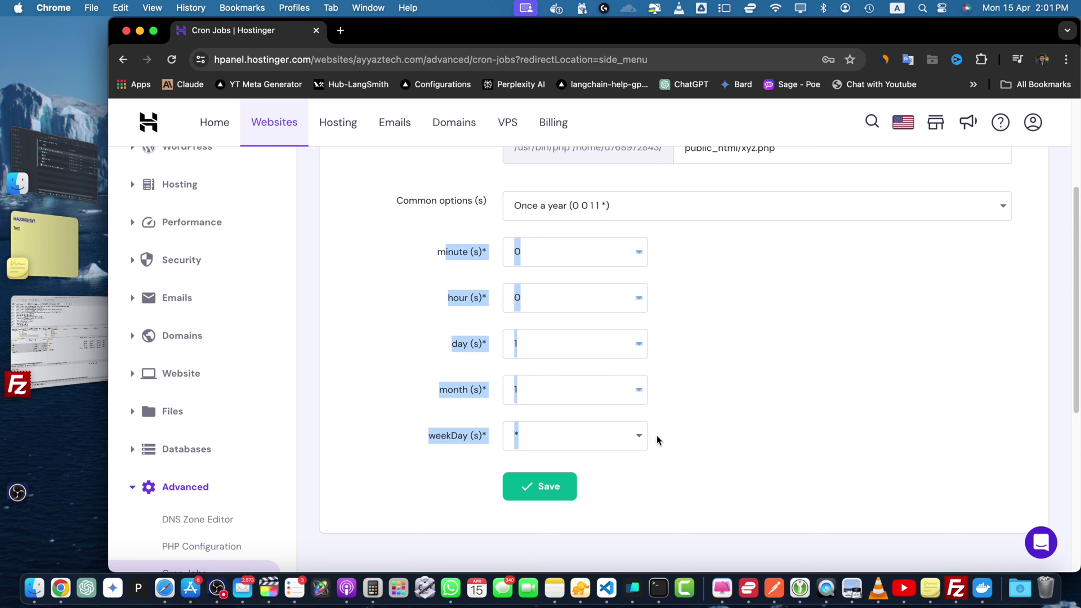
click(687, 454)
click(552, 242)
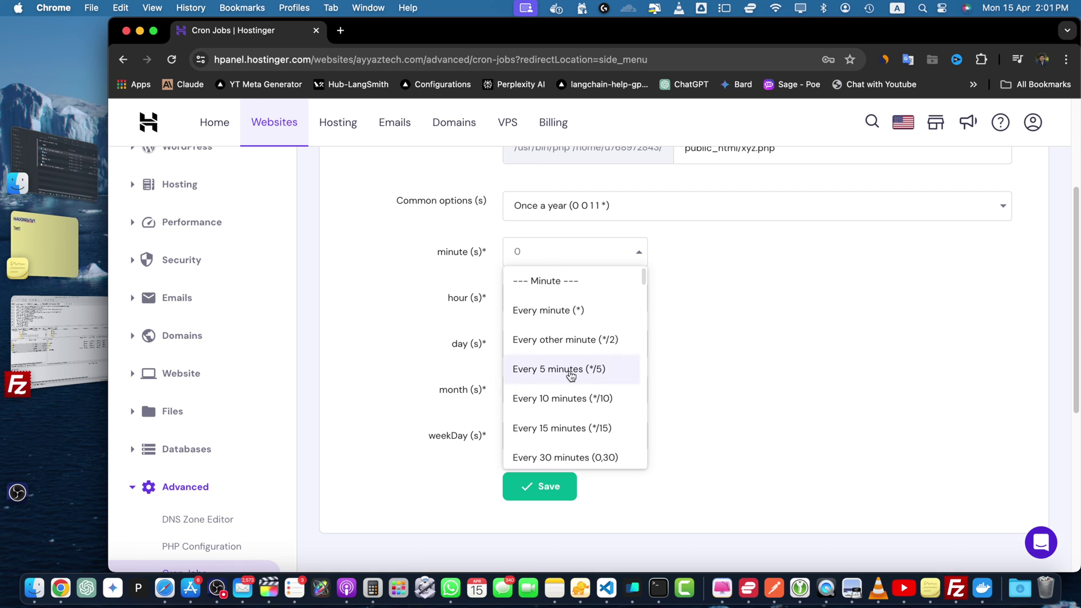
click(743, 330)
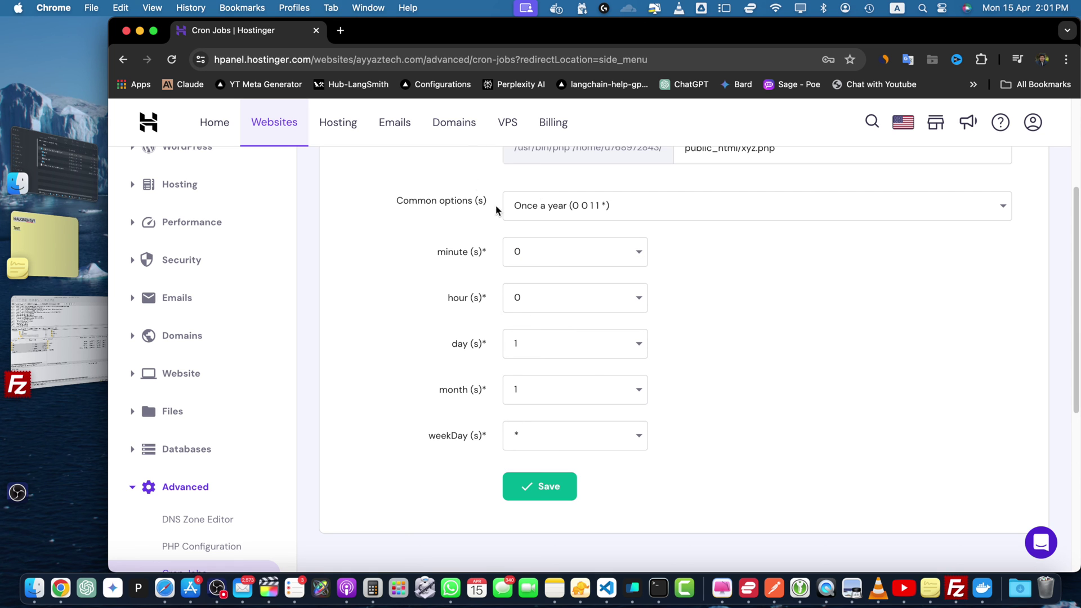
click(541, 206)
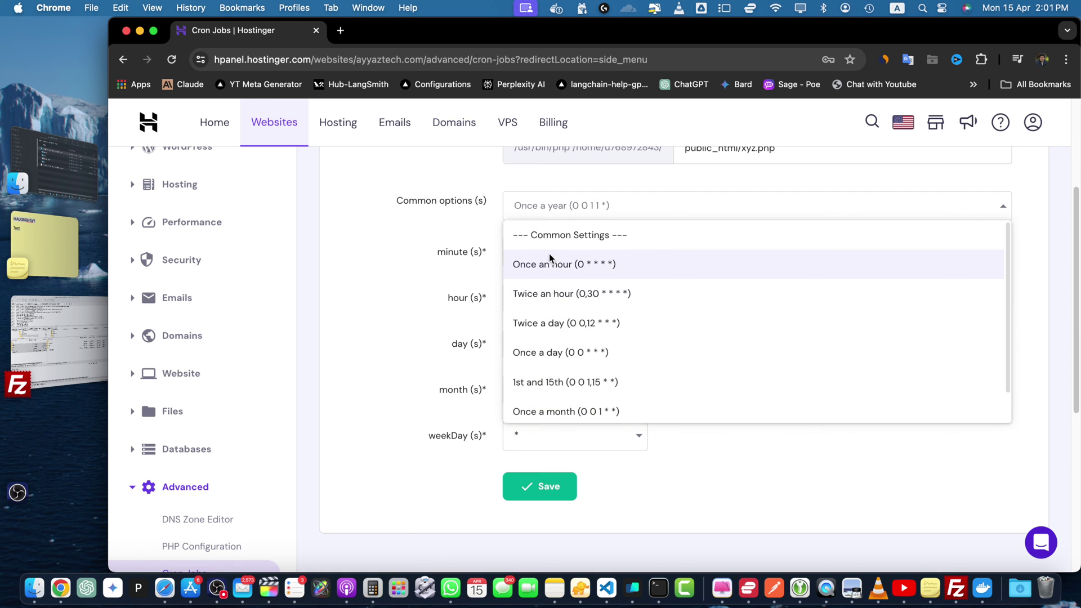
click(440, 269)
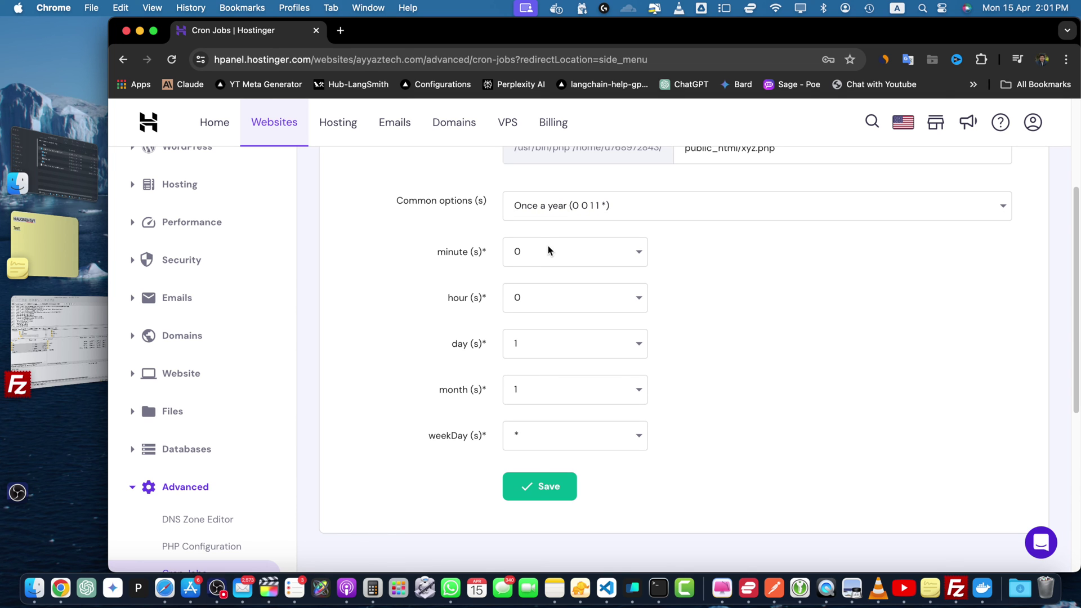
Set minute to every other minute (*/2), hour 2, day 2 and month April.
click(563, 262)
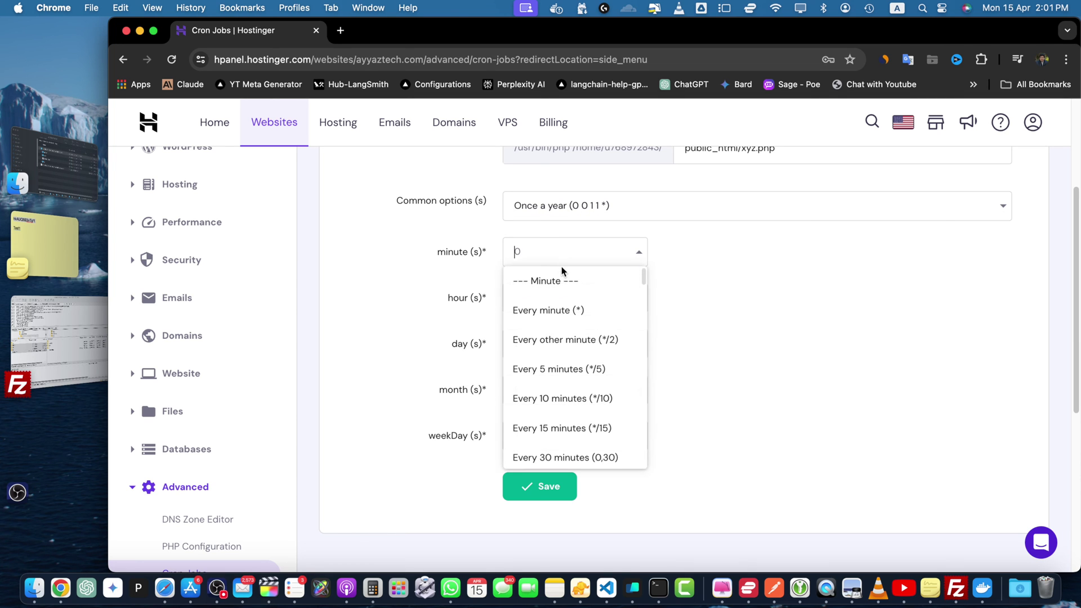
click(560, 353)
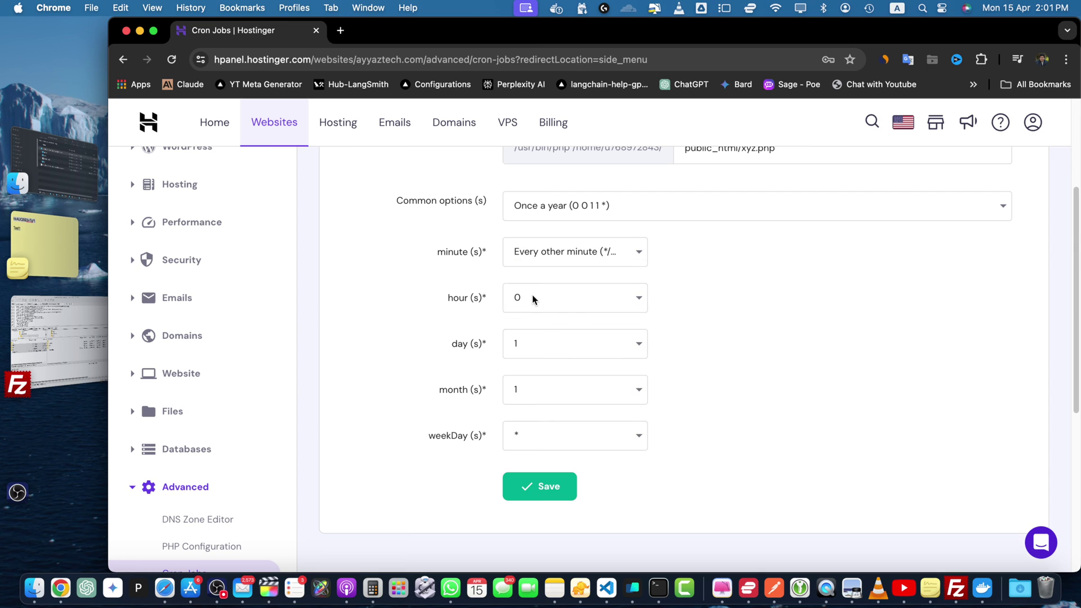
click(532, 295)
click(538, 416)
click(543, 346)
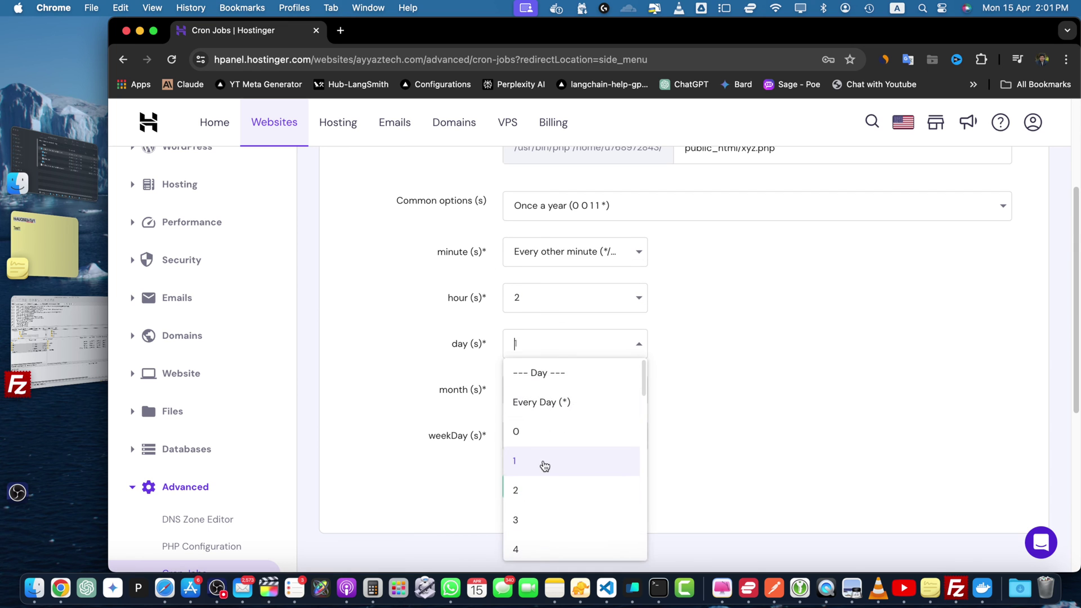
click(544, 488)
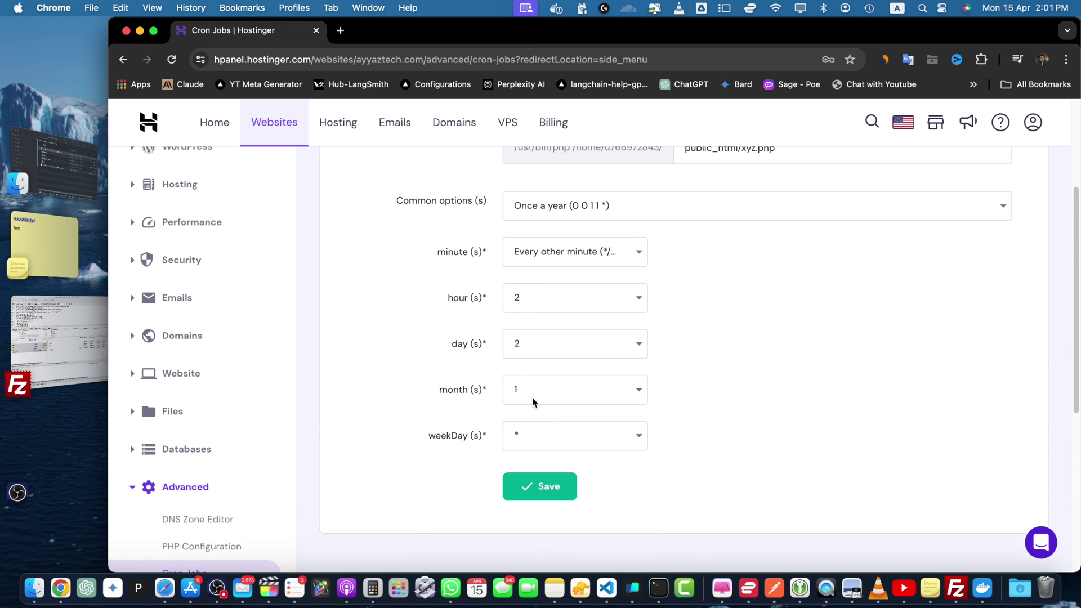
click(532, 397)
click(524, 536)
click(540, 435)
Set the weekday to Tuesday and save the */2 2 2 4 2 cron job.
click(543, 521)
scroll(789, 418, up, 3)
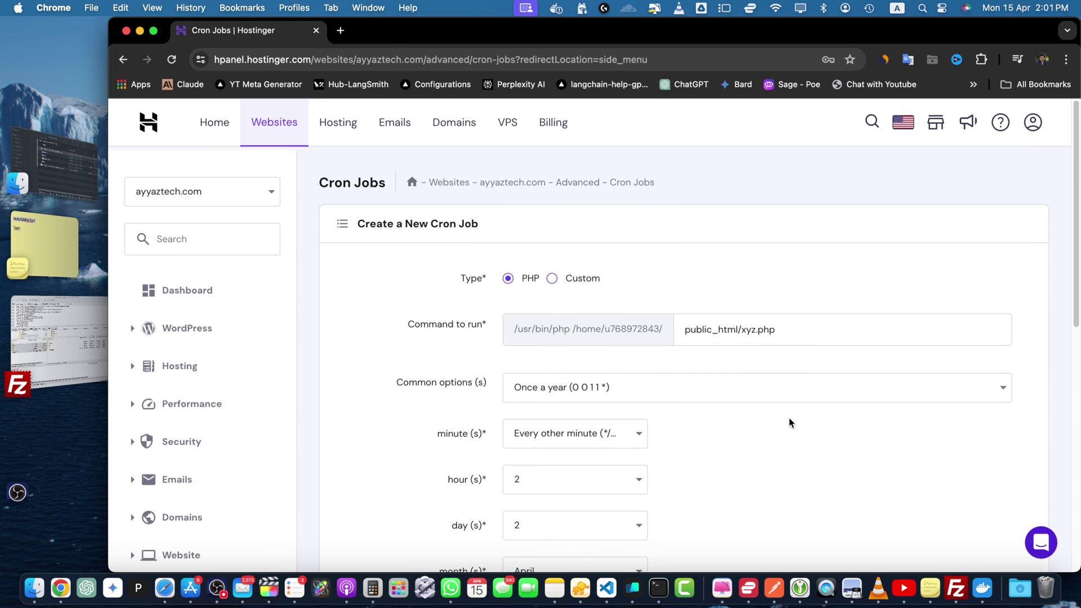
scroll(788, 417, down, 4)
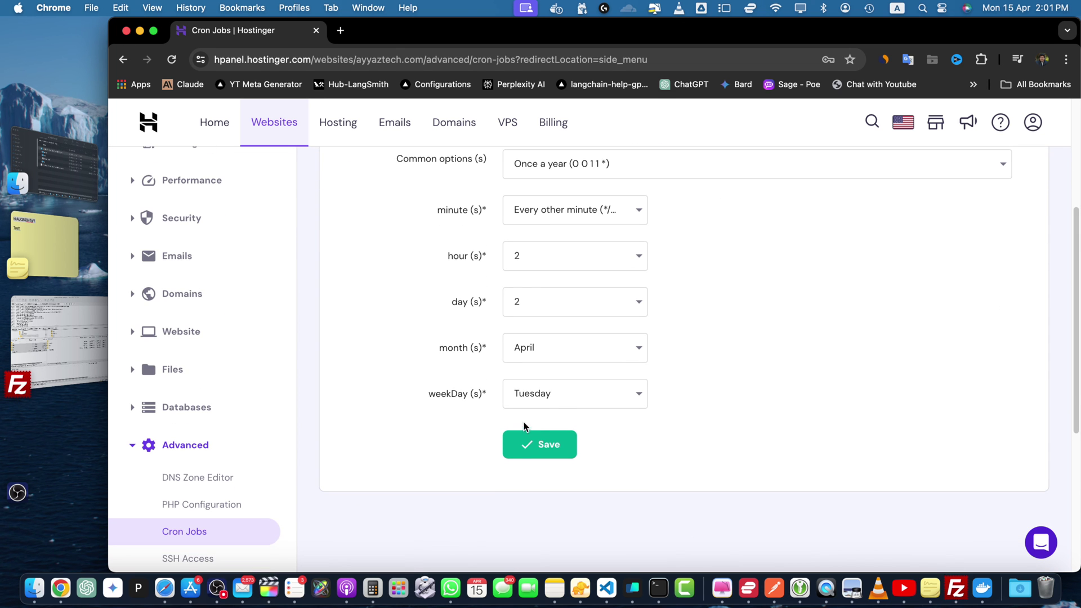
click(524, 445)
Check the new job's empty Cron output in the list, then close it.
scroll(769, 396, down, 2)
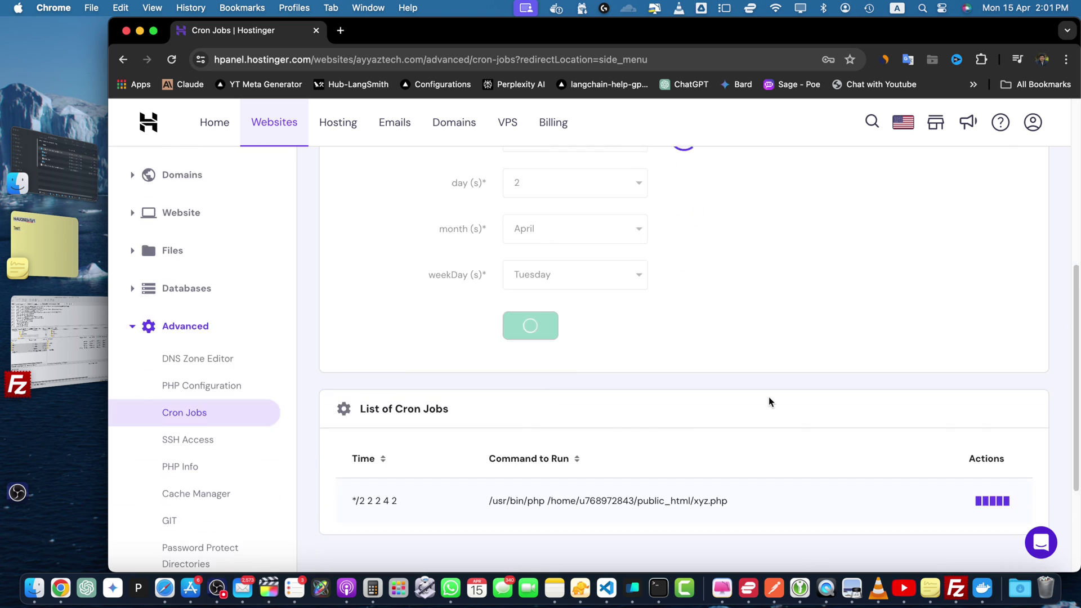
scroll(769, 397, down, 4)
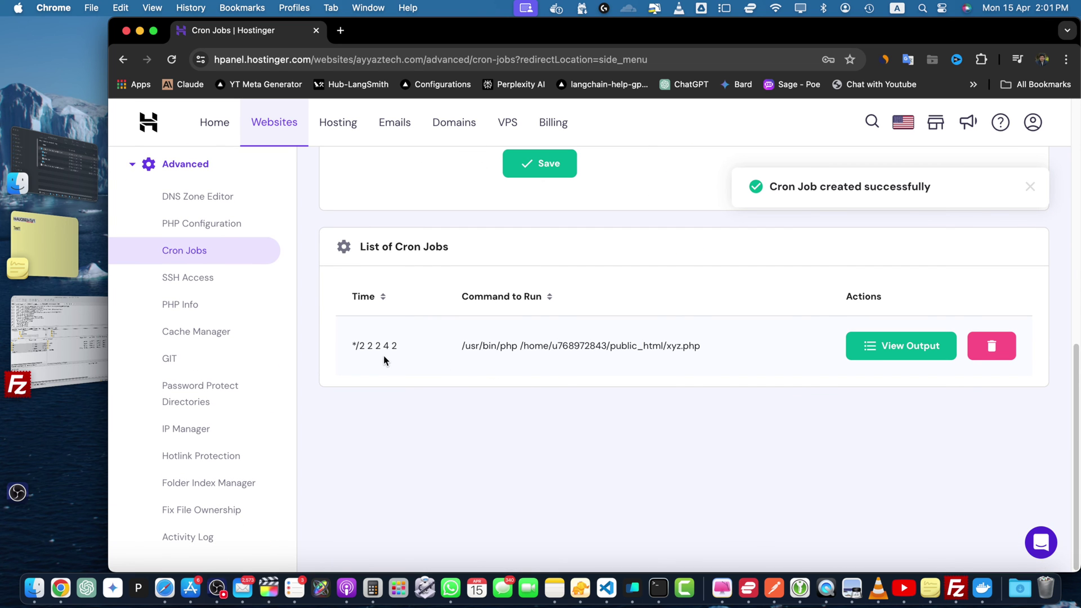
click(875, 359)
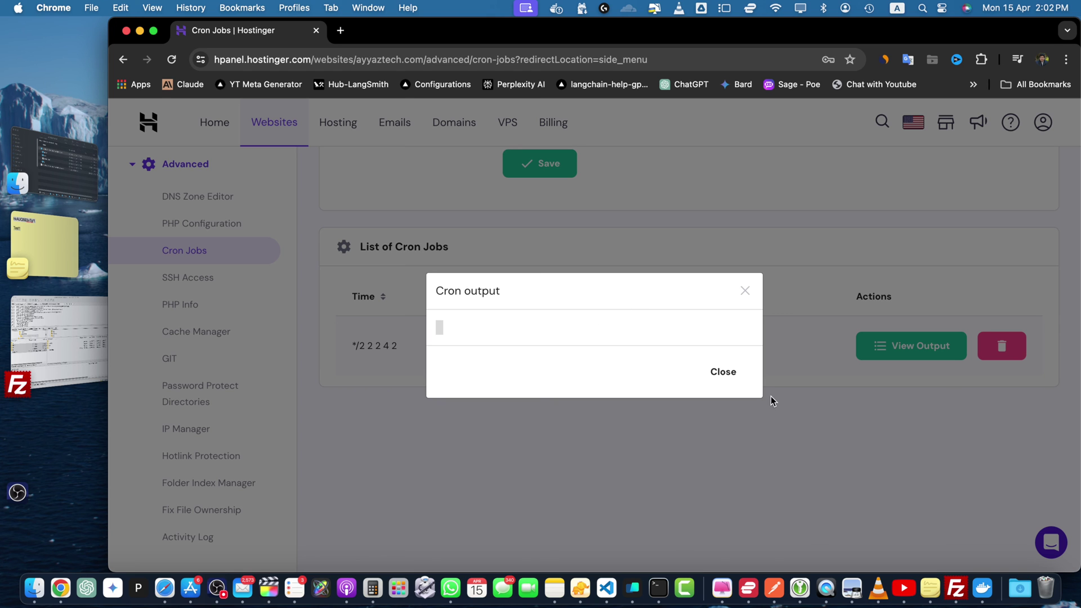
click(719, 372)
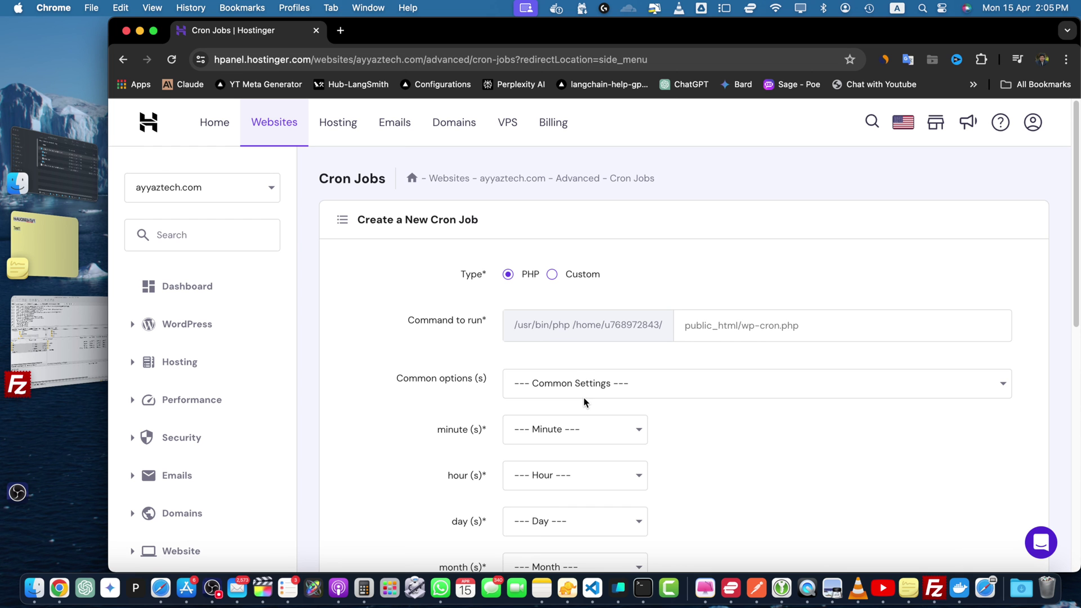
Scroll down the Cron Jobs page below the blank Create a New Cron Job form.
scroll(583, 402, down, 5)
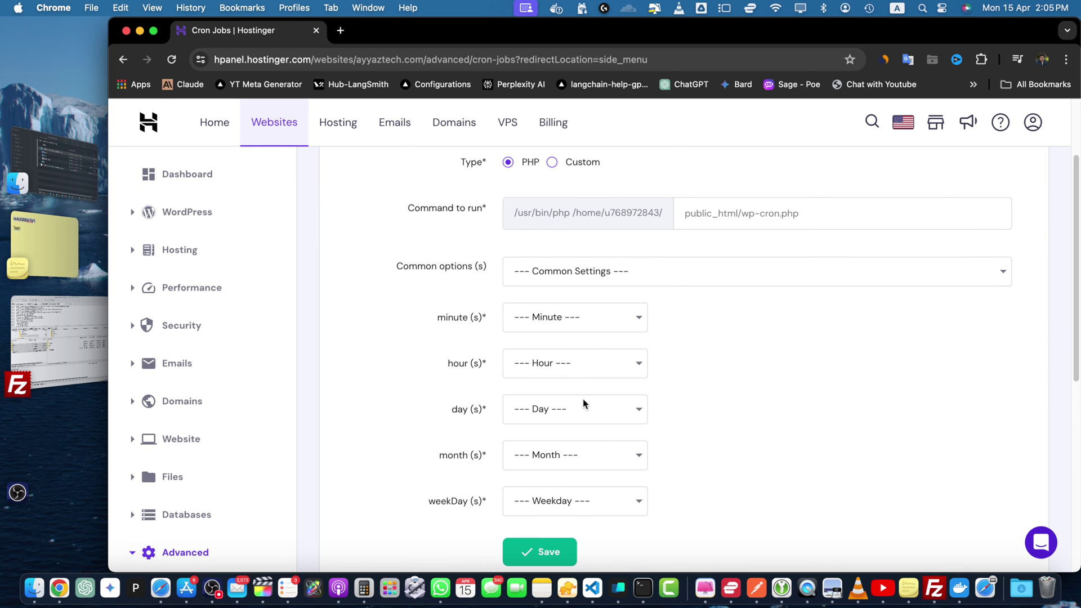